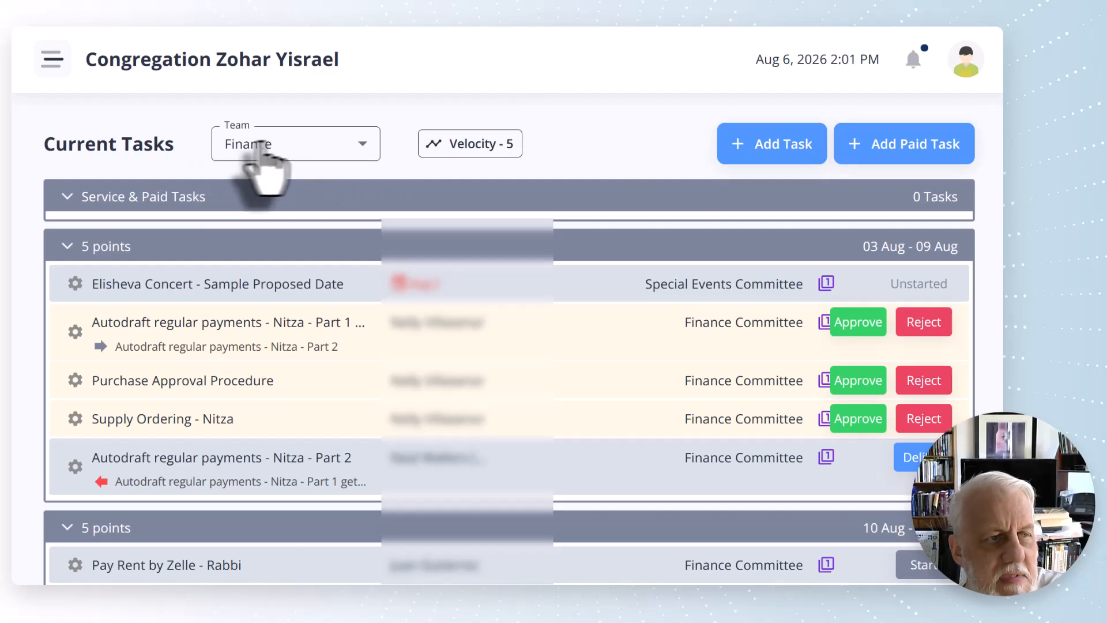
# Show the current tasks of All Teams, look through the list, and set the team filter back to Finance.
pyautogui.click(360, 151)
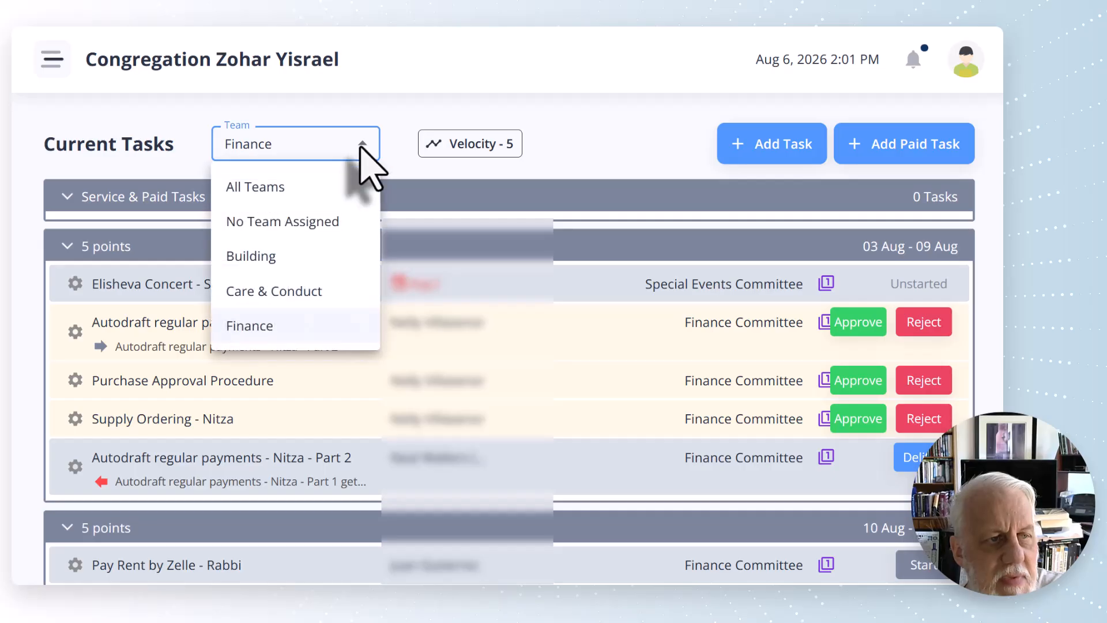
pyautogui.click(275, 190)
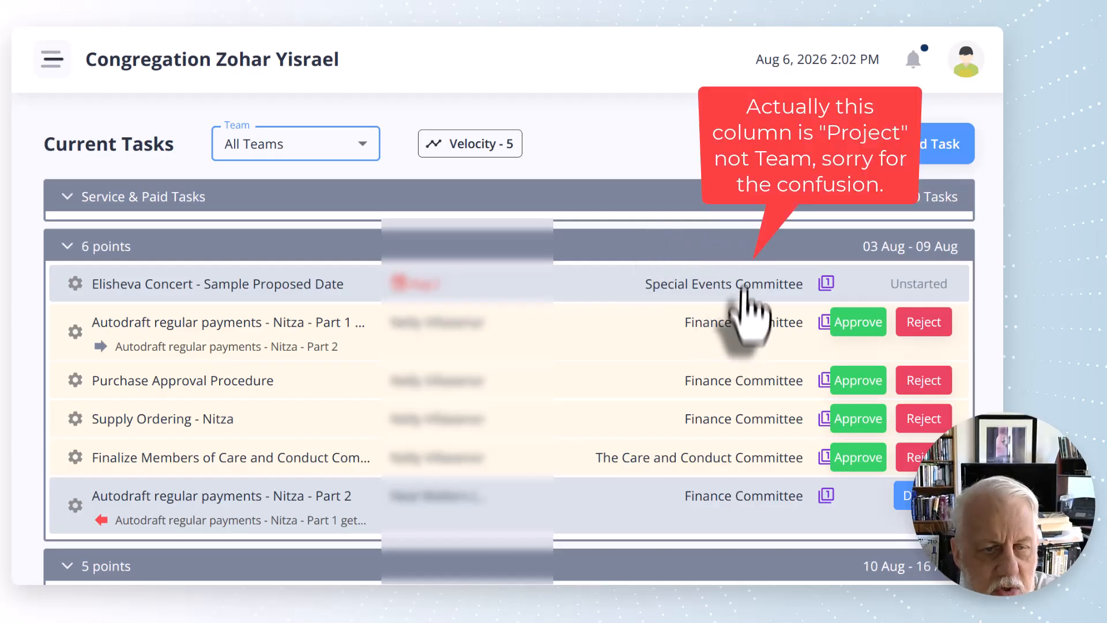
pyautogui.scroll(-3, 730, 345)
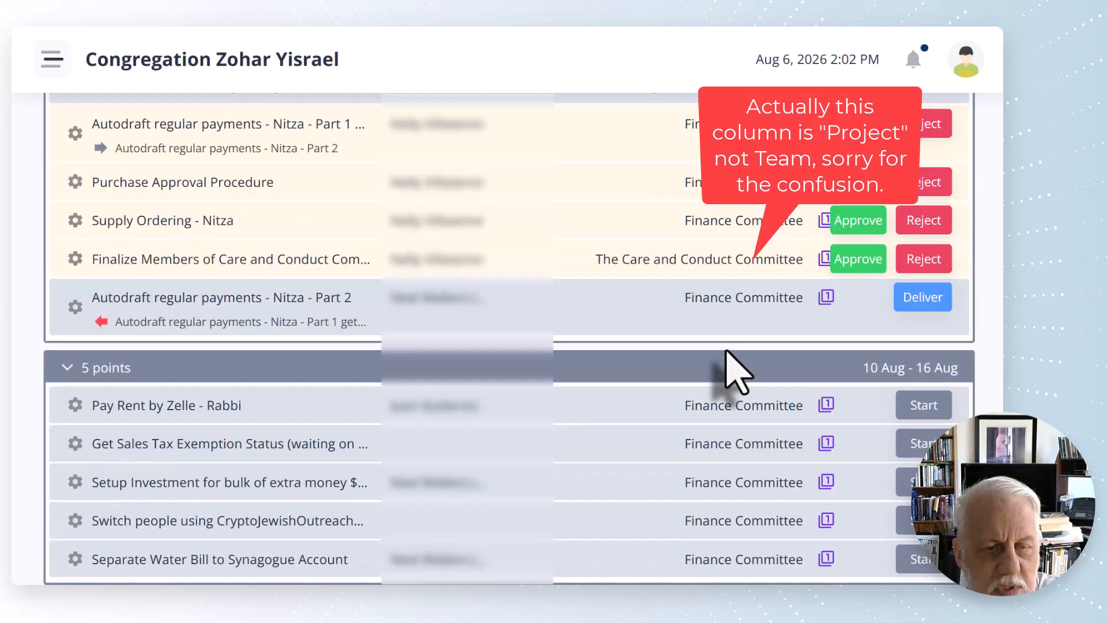
pyautogui.scroll(-6, 732, 372)
pyautogui.scroll(9, 732, 374)
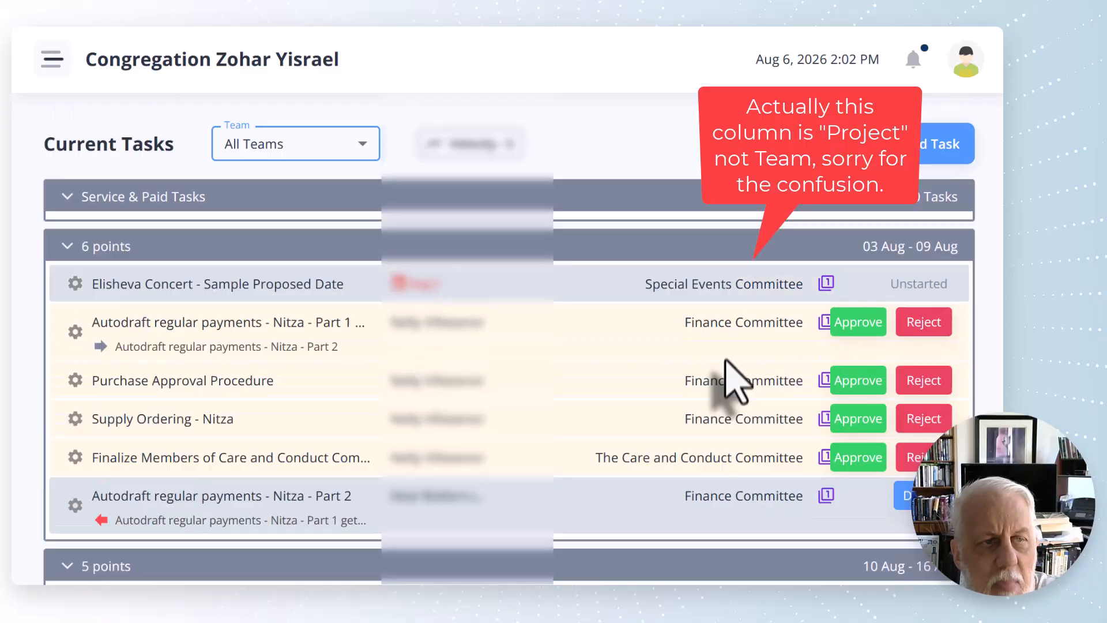
pyautogui.click(353, 151)
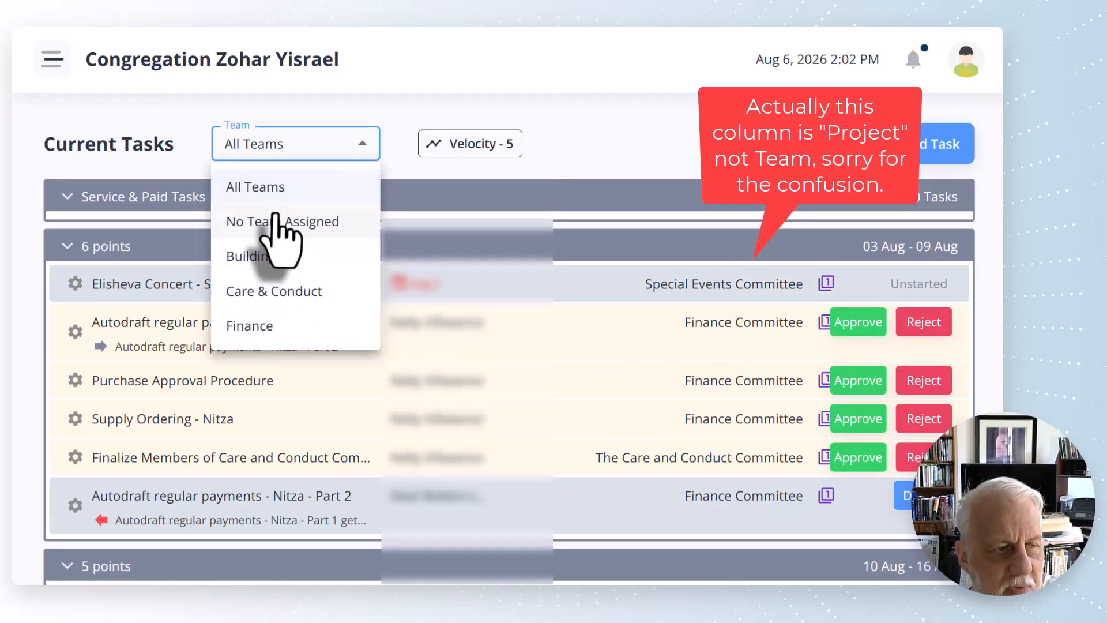
pyautogui.click(249, 327)
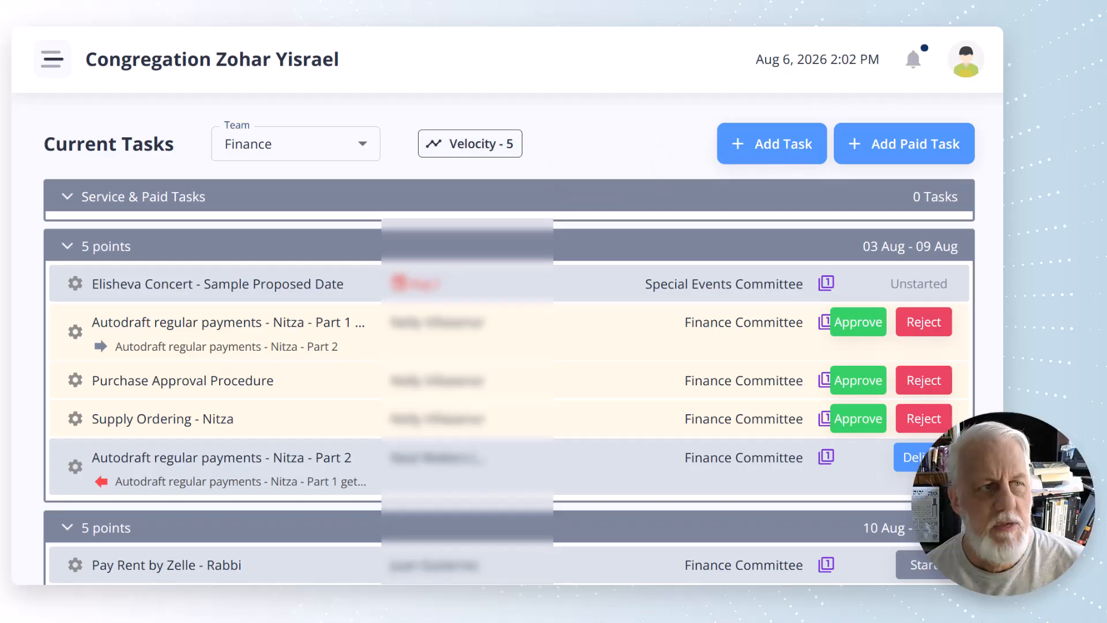
# Find the Teams page by searching for "team" and view the edit settings of the Care & Conduct team.
pyautogui.click(52, 59)
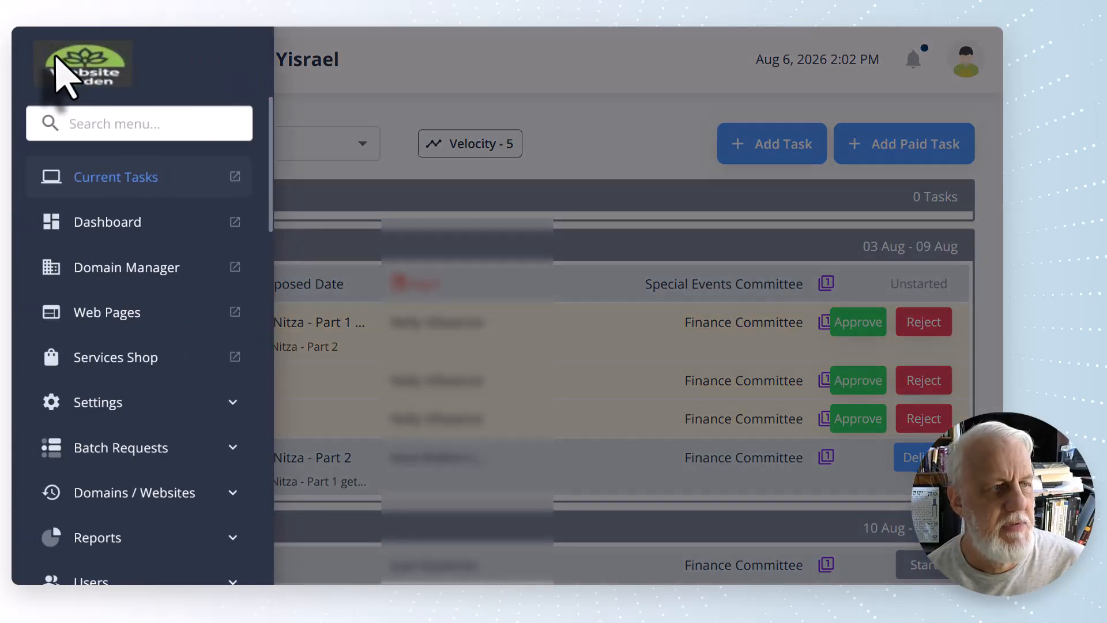
pyautogui.write('team')
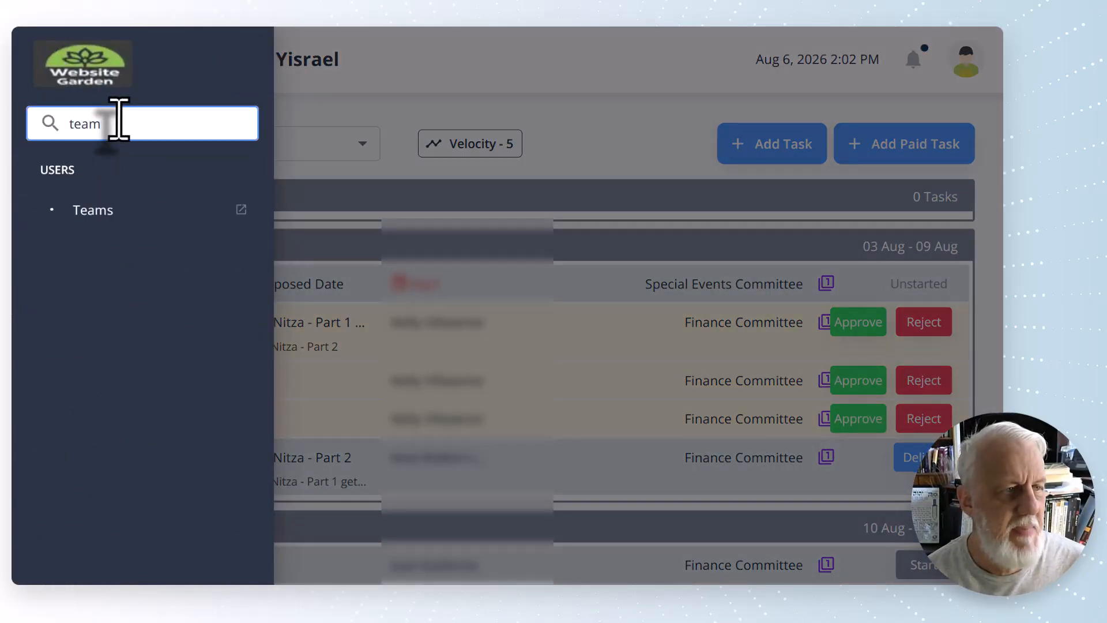
pyautogui.click(87, 211)
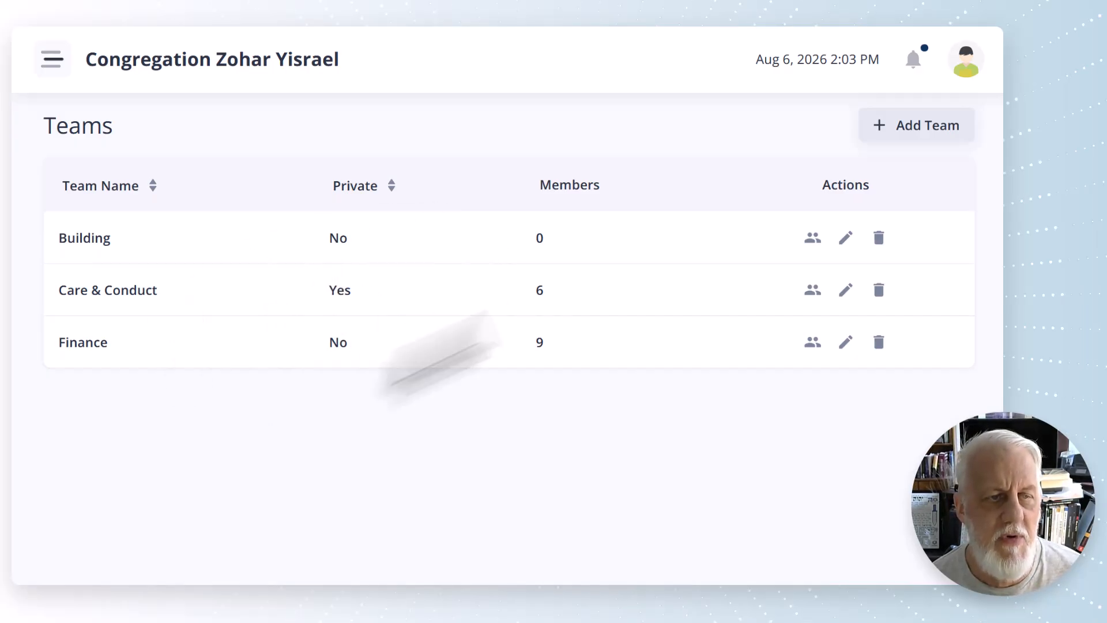
pyautogui.click(845, 291)
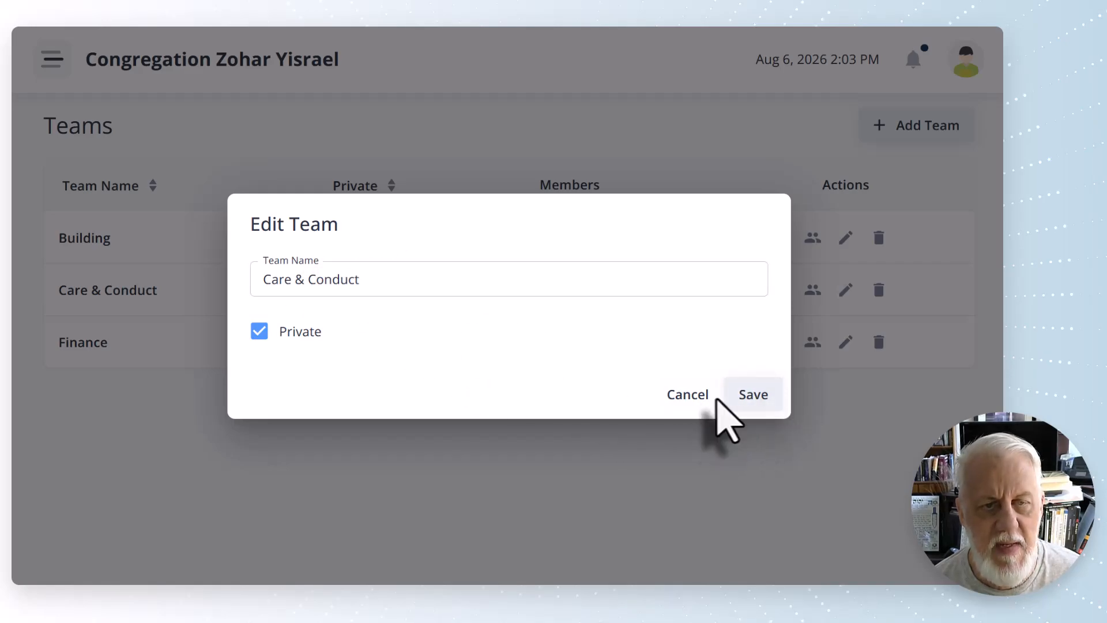
pyautogui.click(729, 398)
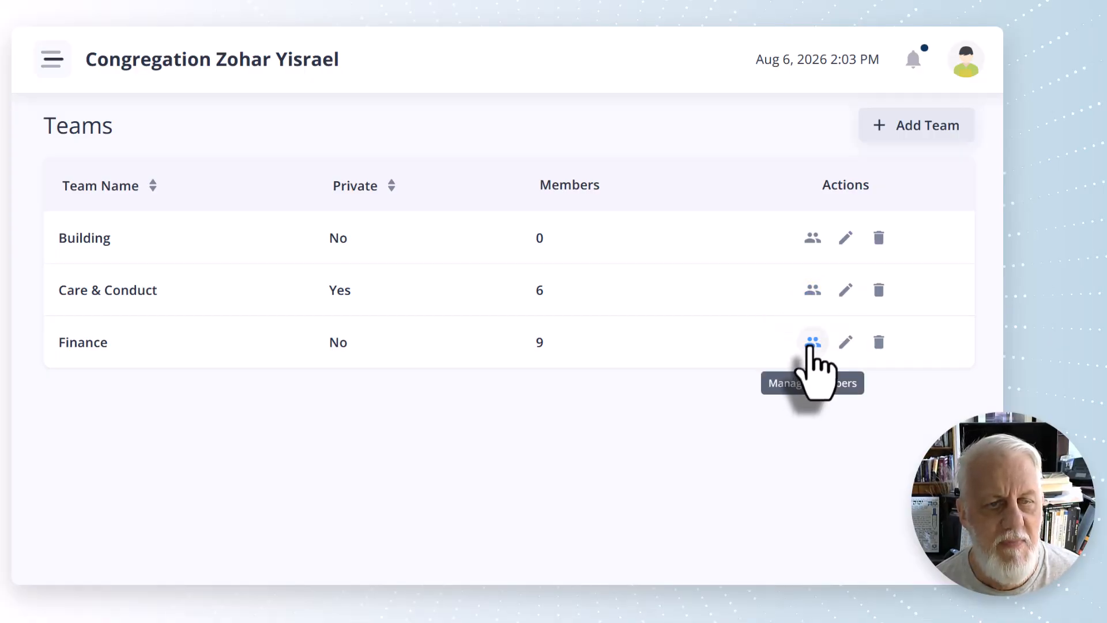
# Open the member list of the Finance team, search for a member by name, and close it without saving.
pyautogui.click(813, 342)
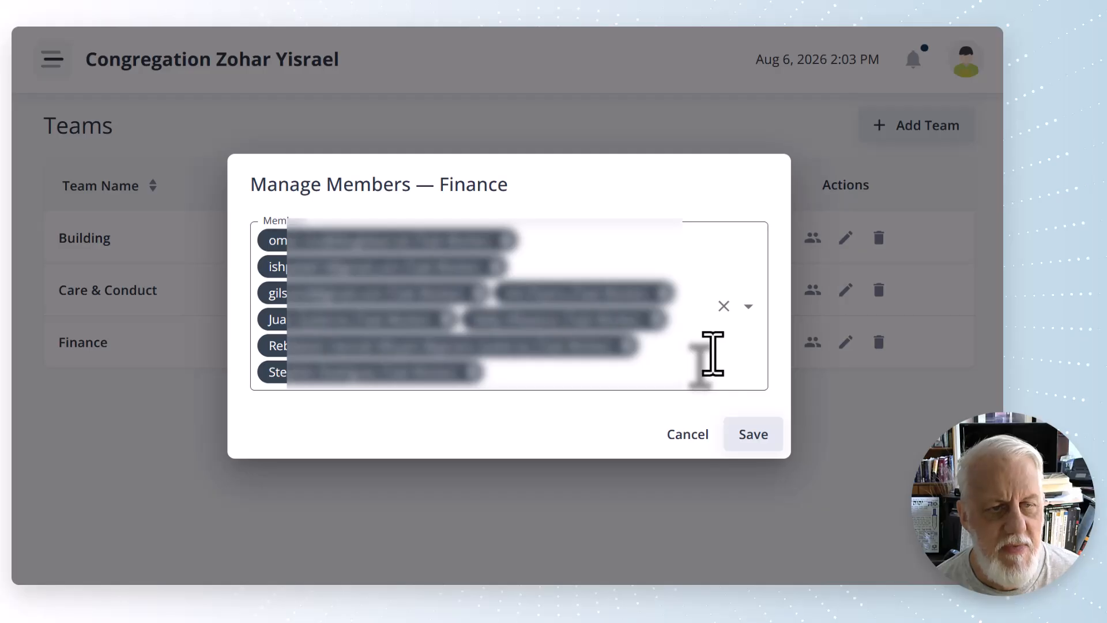
pyautogui.click(585, 380)
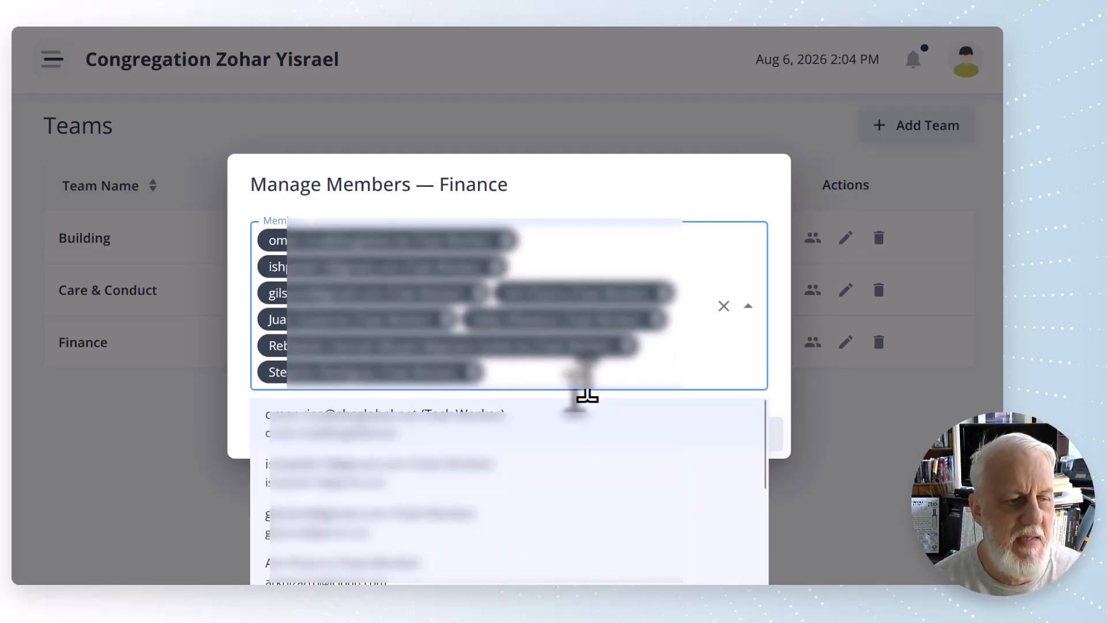
pyautogui.write('omar')
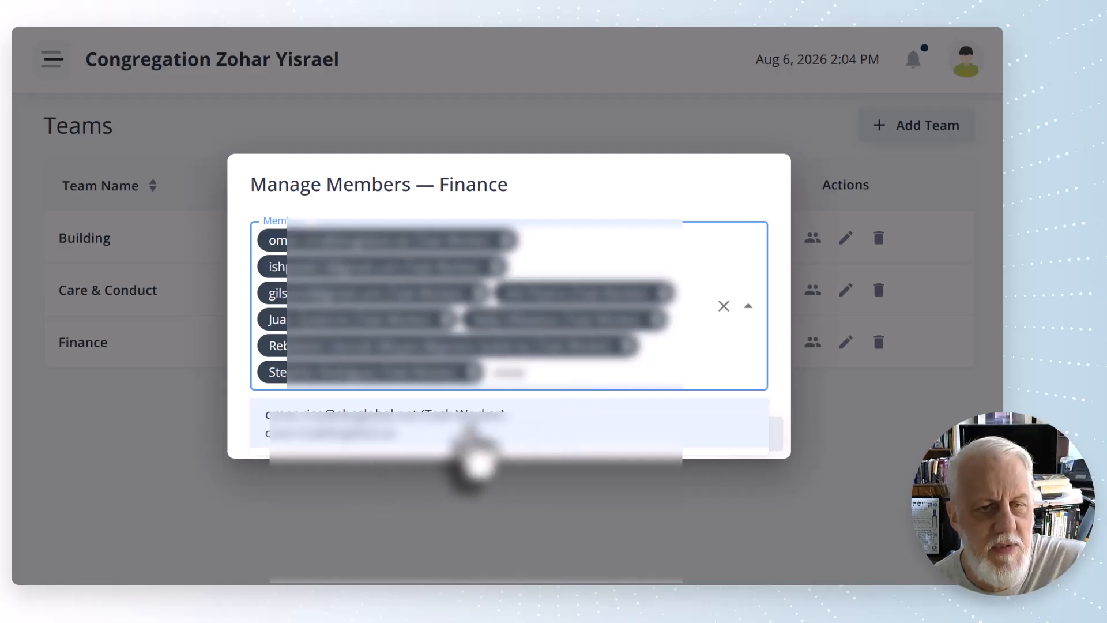
pyautogui.click(698, 199)
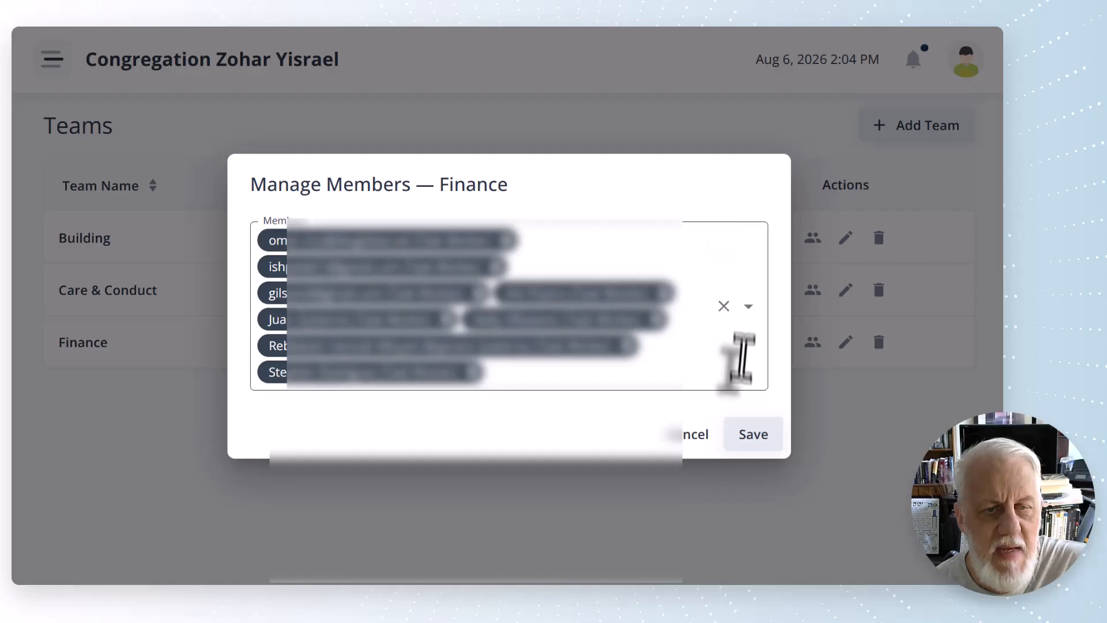
pyautogui.click(683, 434)
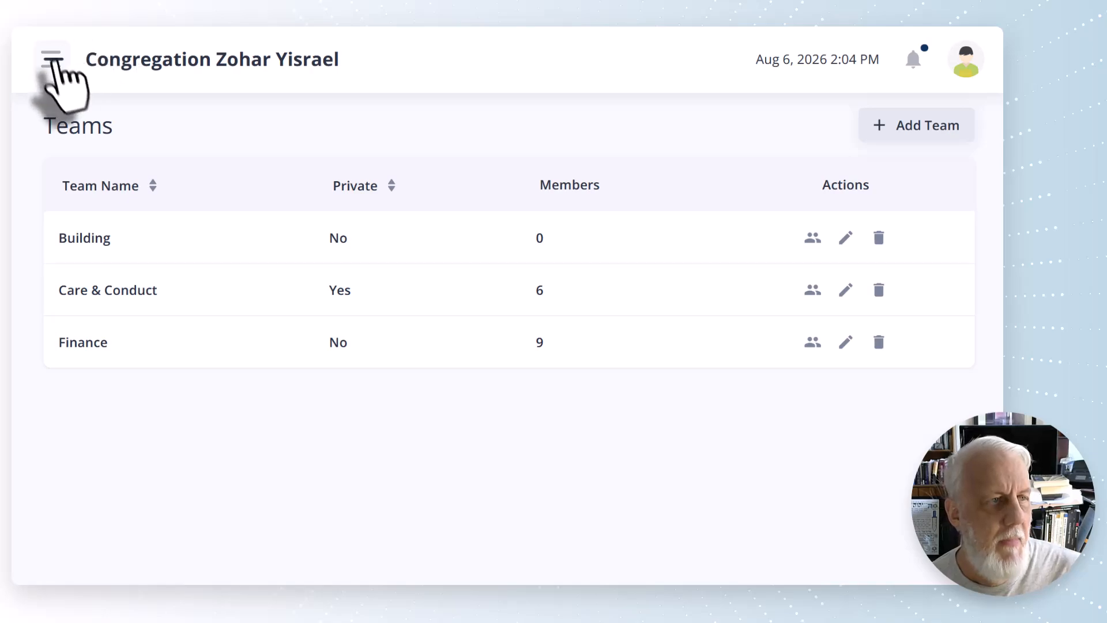
# Return to Current Tasks and open the form for adding a new task.
pyautogui.click(52, 59)
pyautogui.click(114, 176)
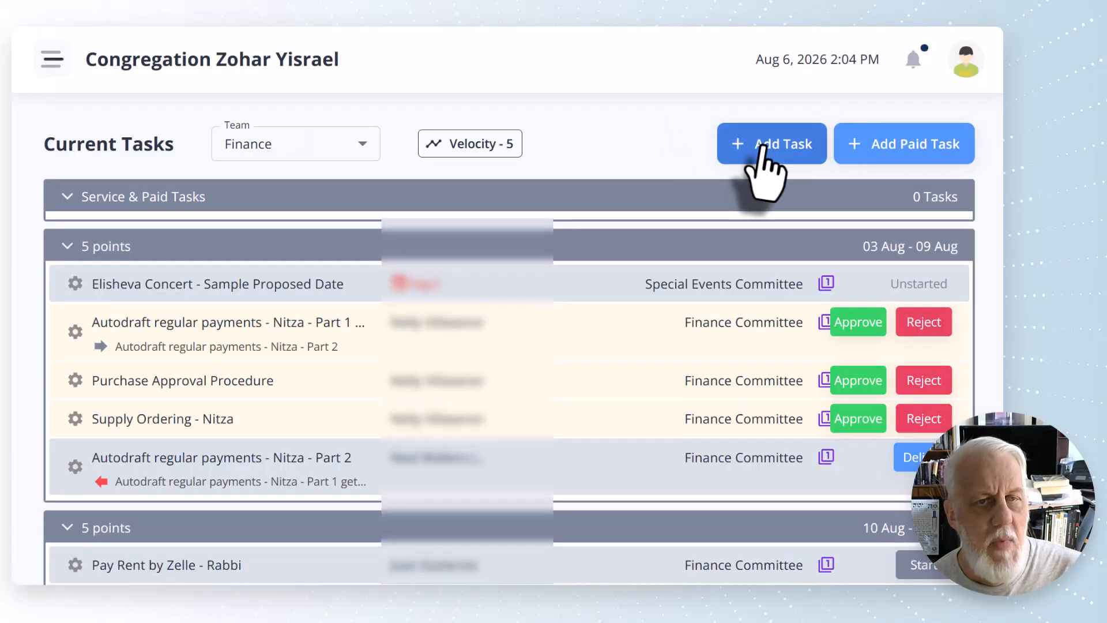
pyautogui.click(764, 147)
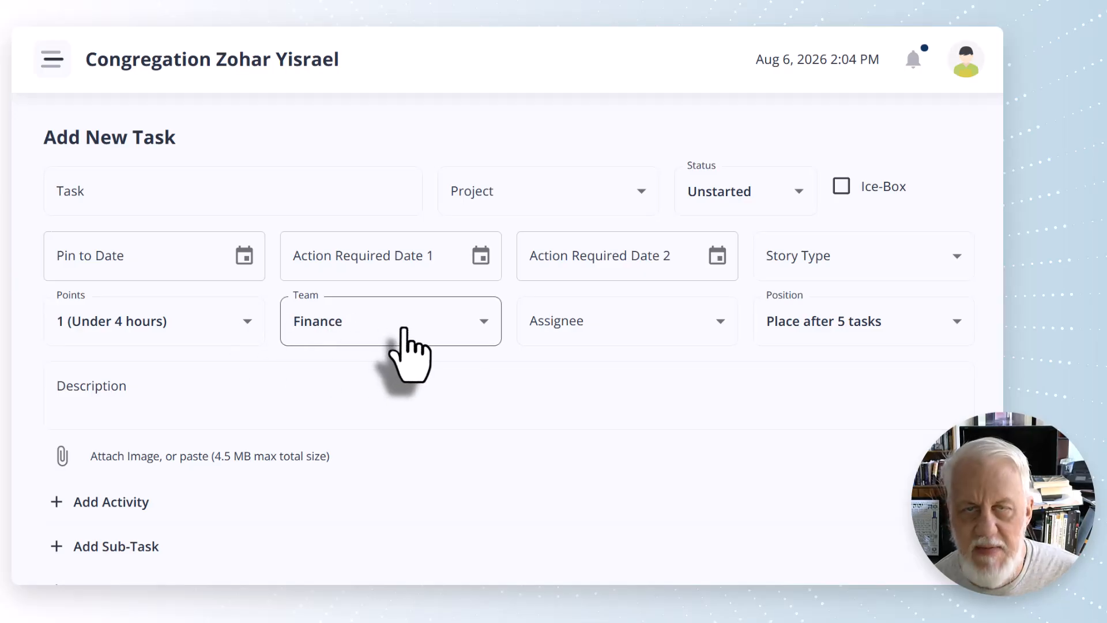
pyautogui.click(44, 22)
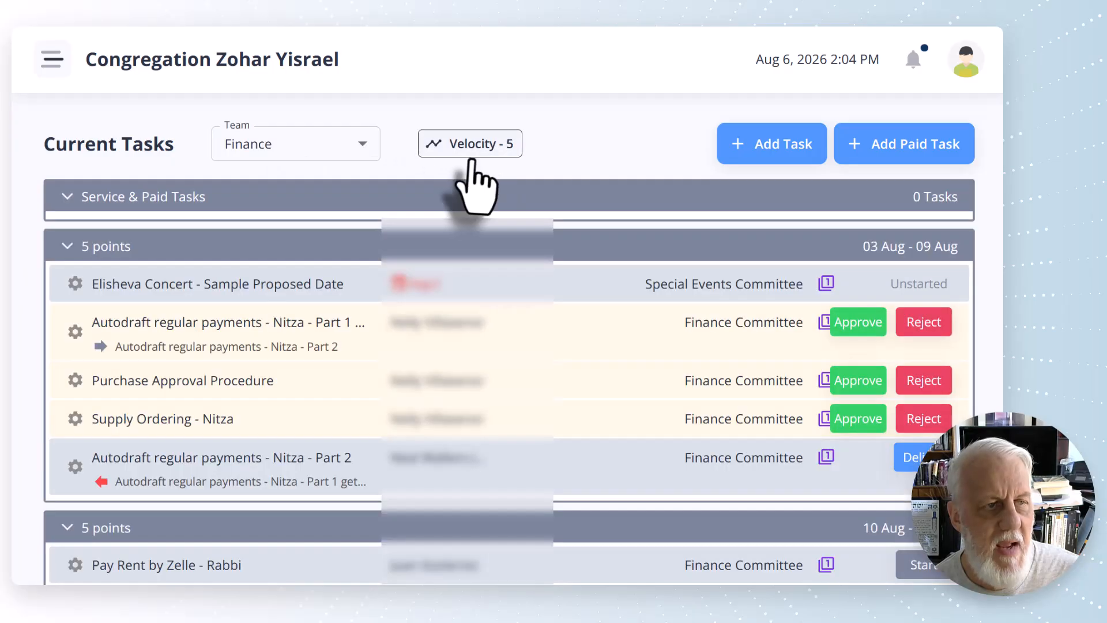
pyautogui.click(773, 143)
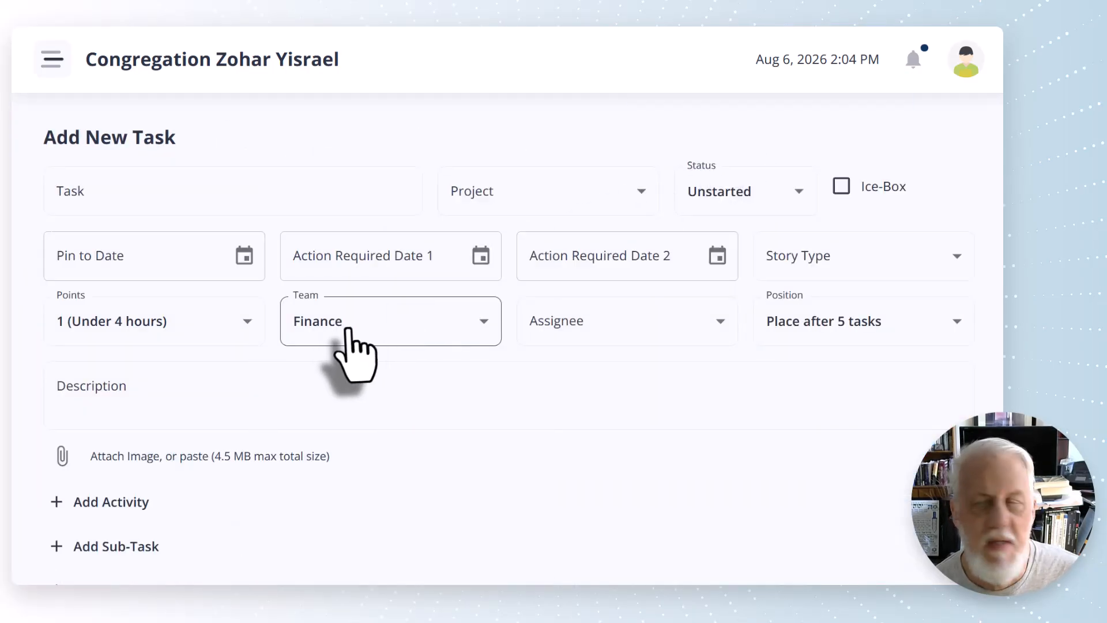
# Switch the new task's team to None and back to Finance, and leave the form for Current Tasks.
pyautogui.click(363, 330)
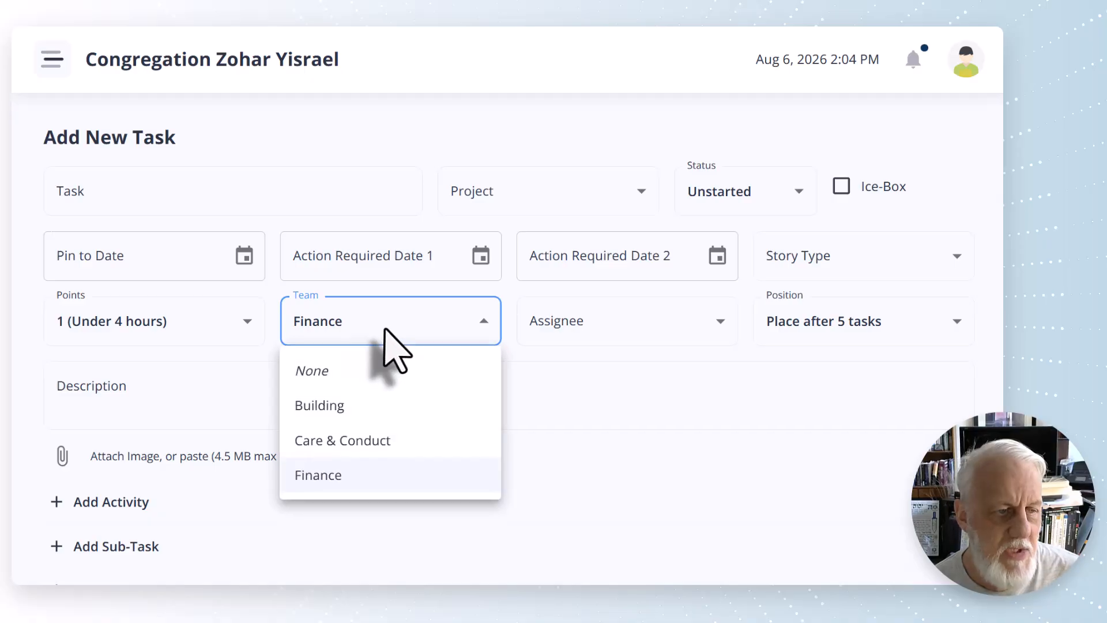
pyautogui.click(326, 370)
pyautogui.click(468, 322)
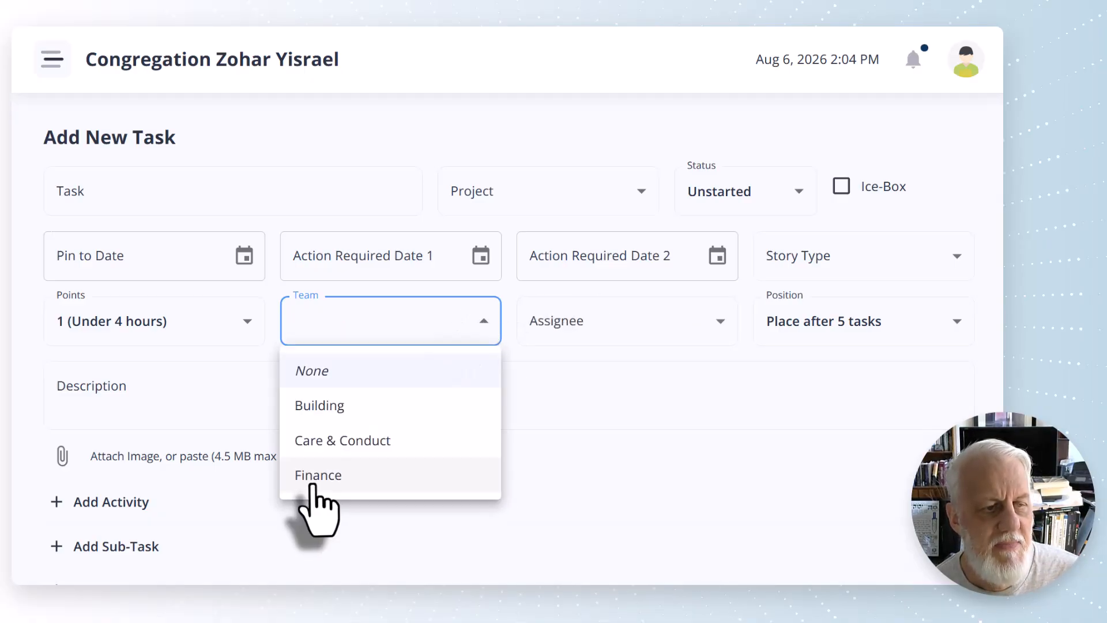
pyautogui.click(317, 475)
pyautogui.click(657, 337)
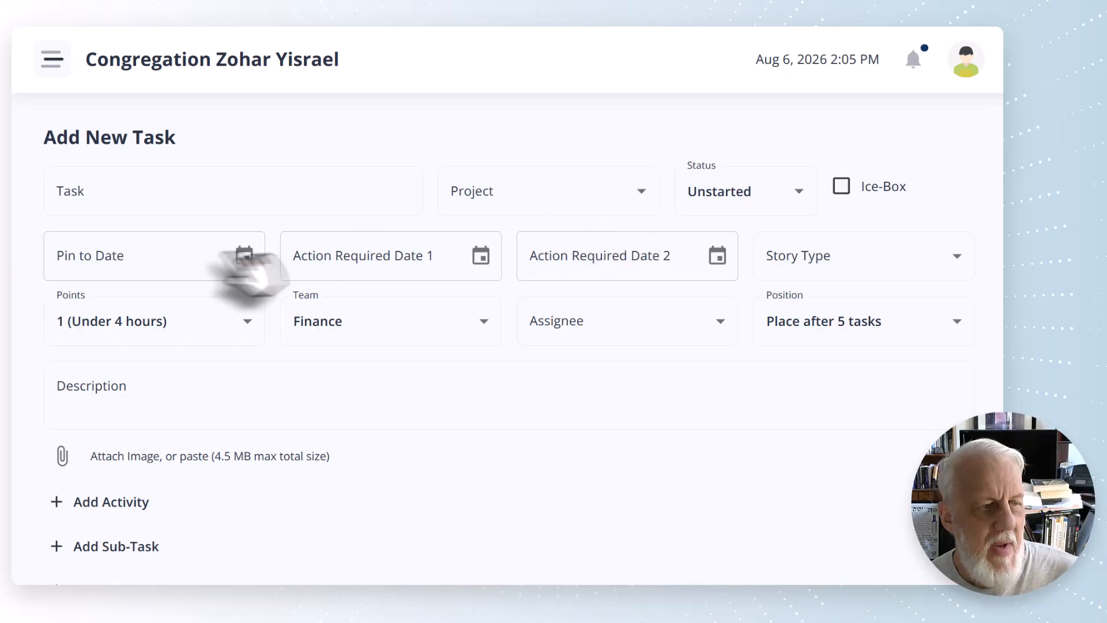
pyautogui.click(52, 58)
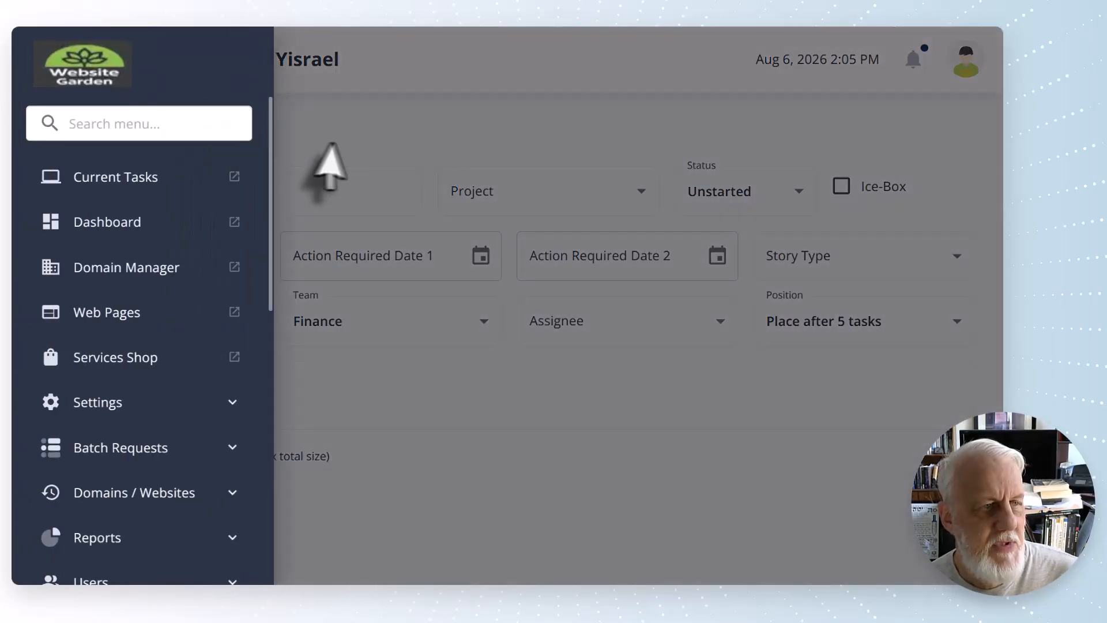
pyautogui.click(164, 179)
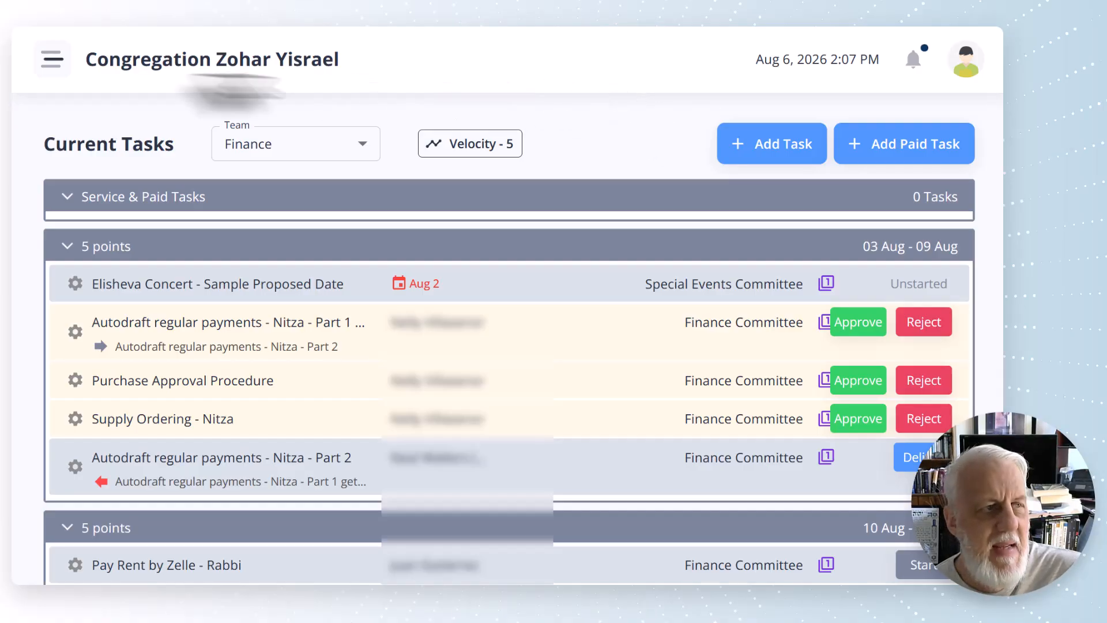
# Open the Services Shop and browse the offered services with their prices and sellers.
pyautogui.click(52, 58)
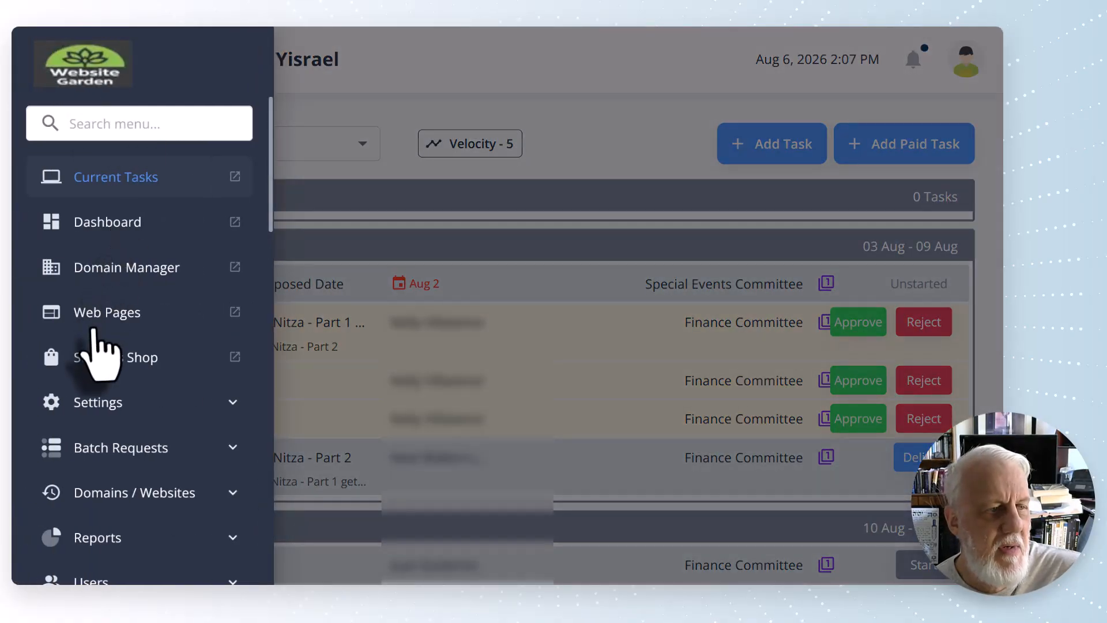
pyautogui.click(111, 361)
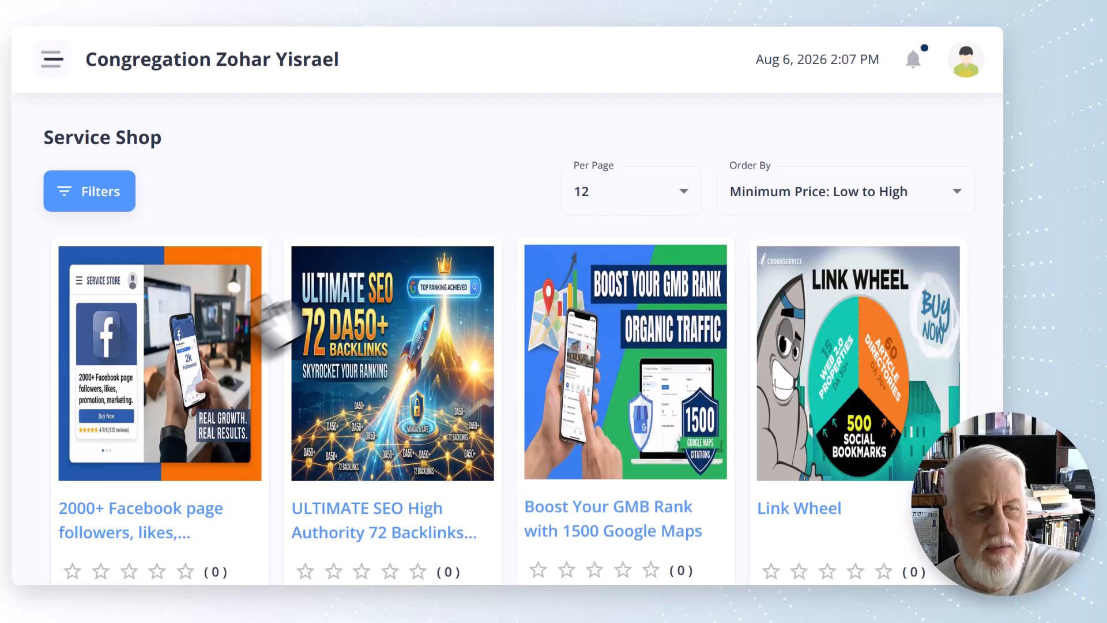
pyautogui.scroll(-5, 392, 358)
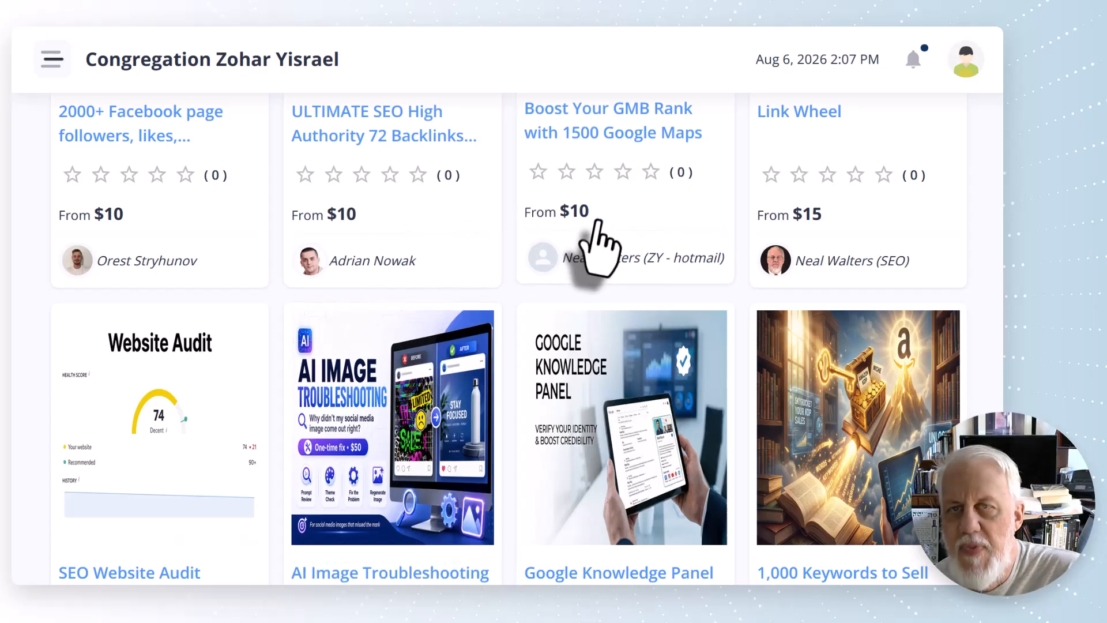
pyautogui.scroll(5, 602, 248)
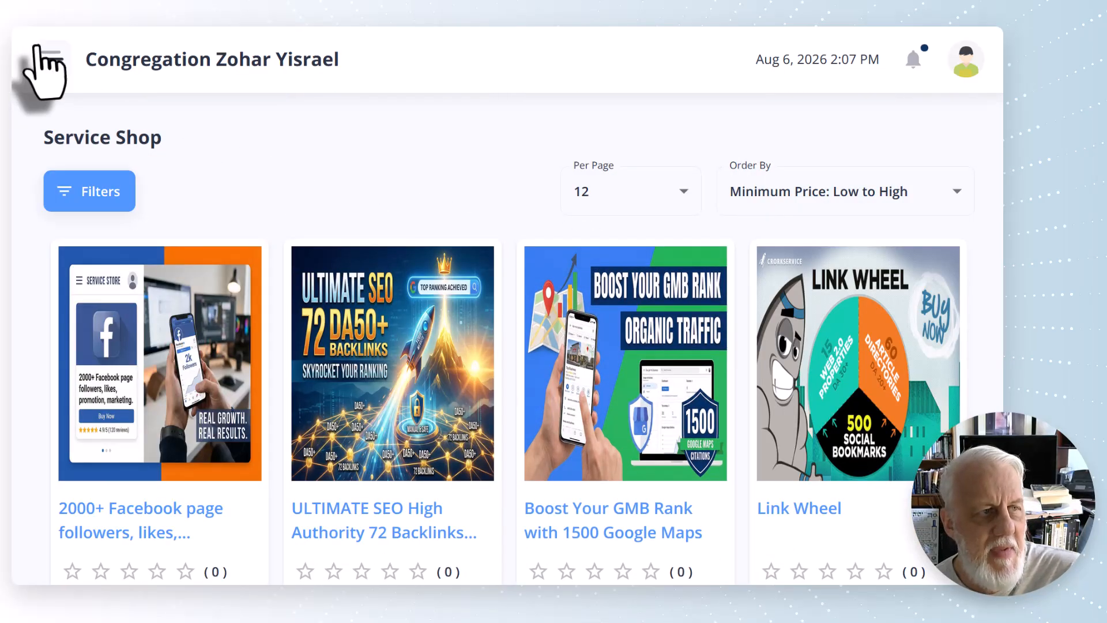